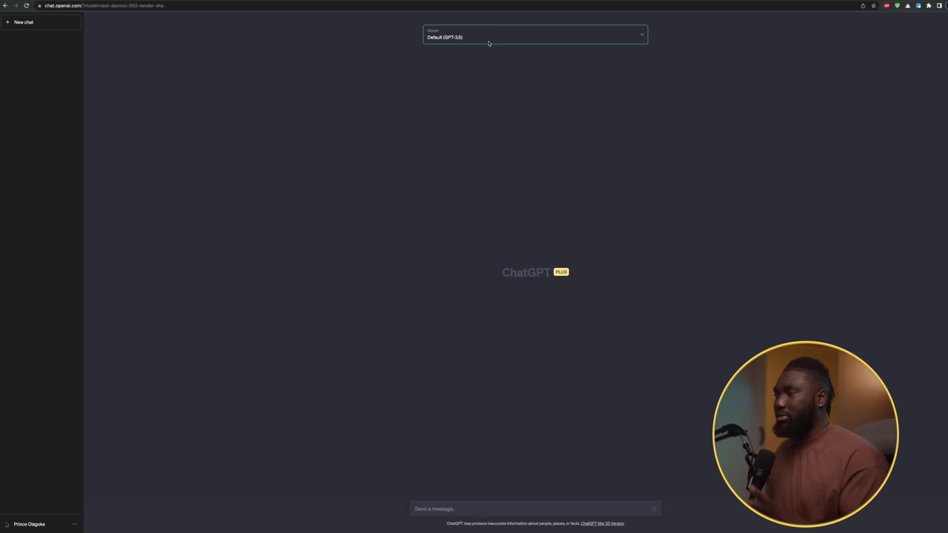
# Step: Review the available chat models and switch the model to Legacy (GPT-3.5)
pyautogui.click(488, 43)
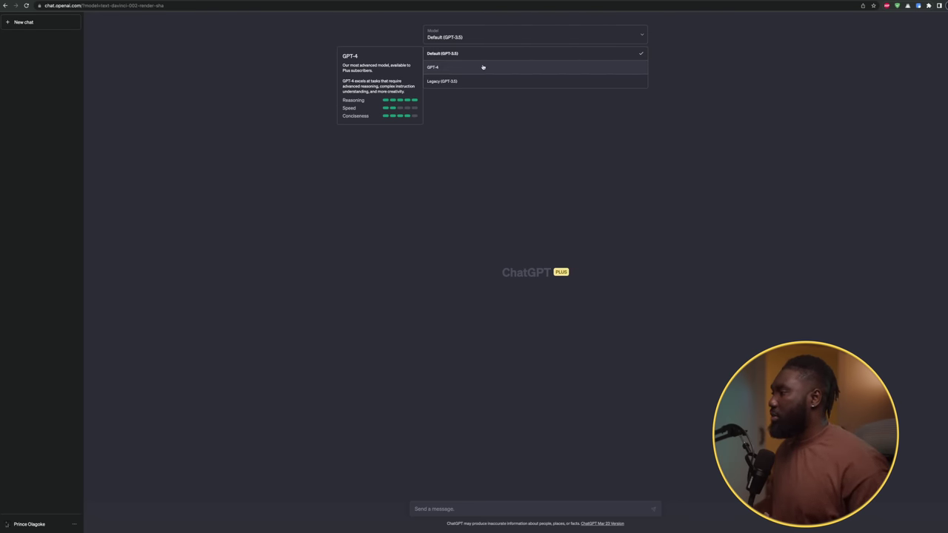
pyautogui.click(464, 39)
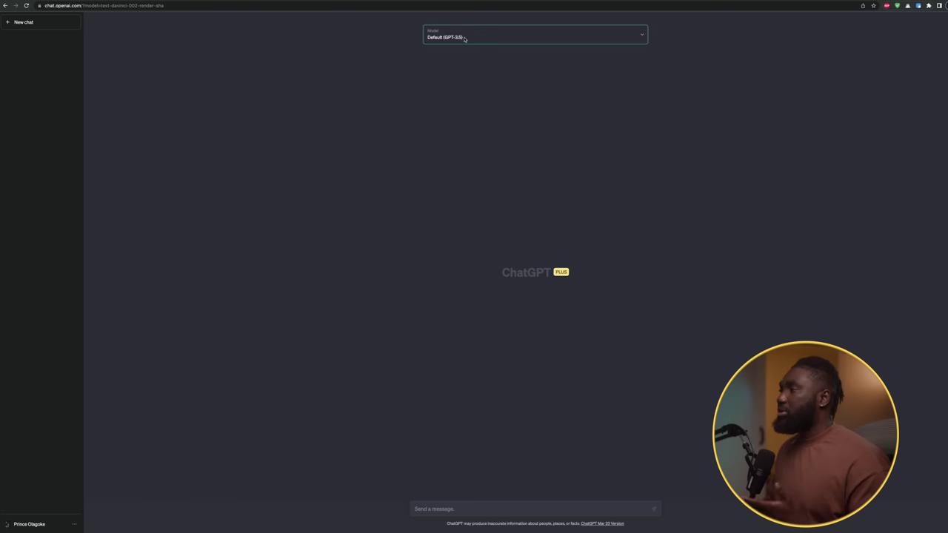
pyautogui.click(465, 39)
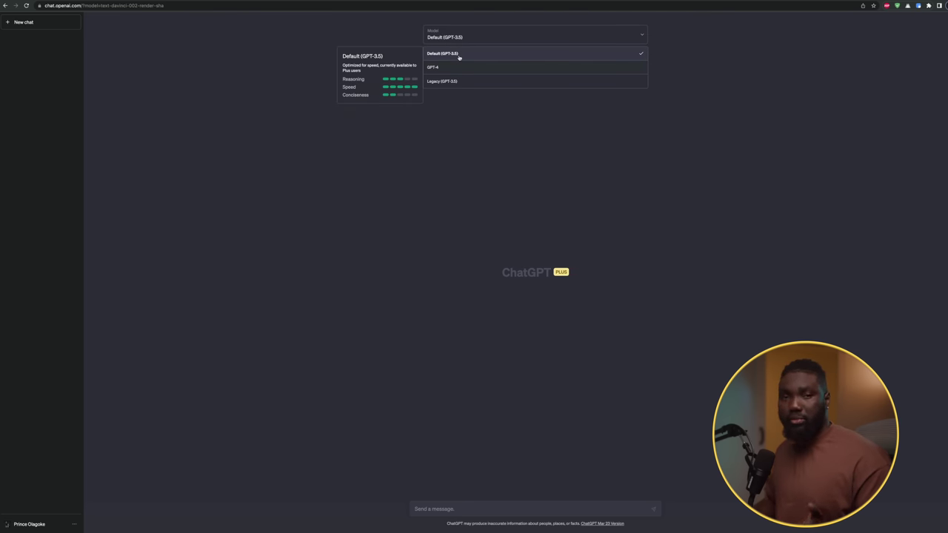
pyautogui.click(466, 82)
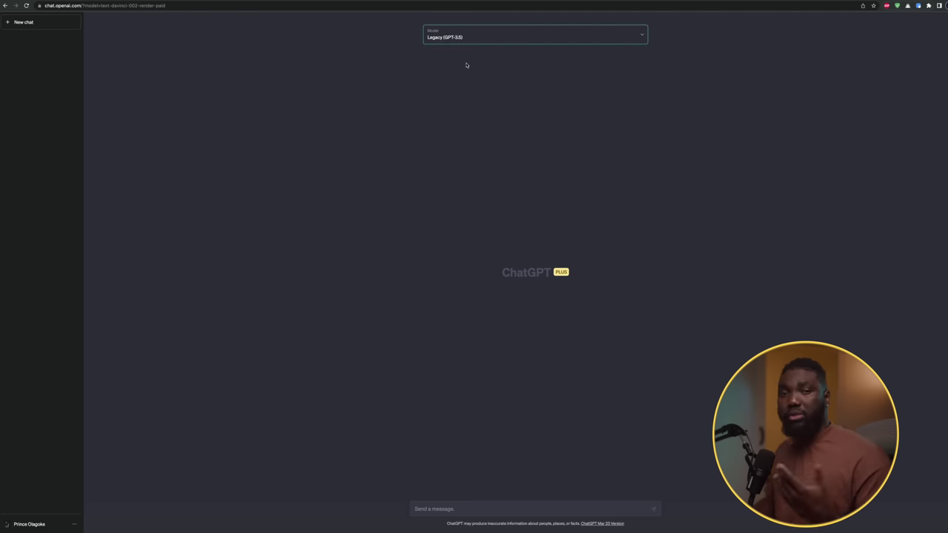
# Step: Set the model to GPT-4 and send the prompt "create a reply template for inquiries made by my portrait photography clients"
pyautogui.click(476, 37)
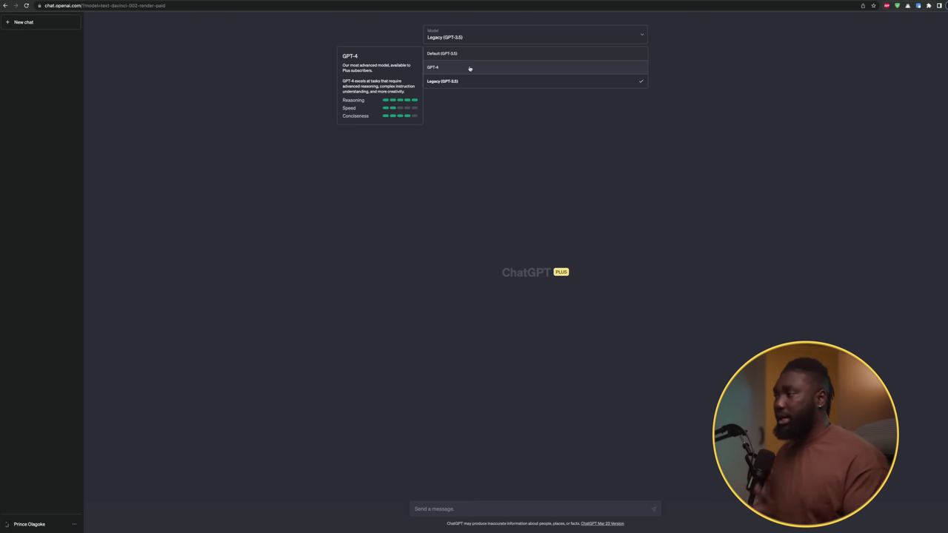
pyautogui.click(470, 68)
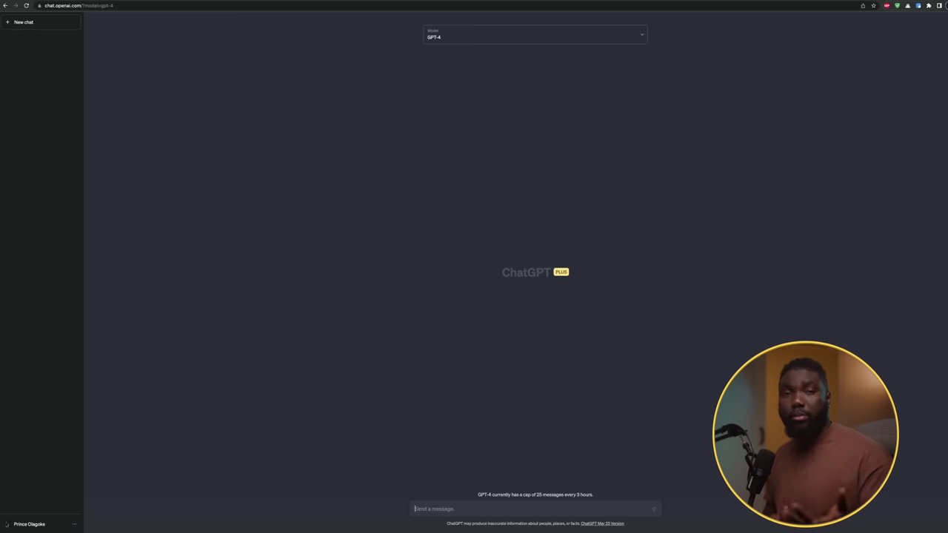
pyautogui.write('create a reply template for inquiries made by my portrait photography clients')
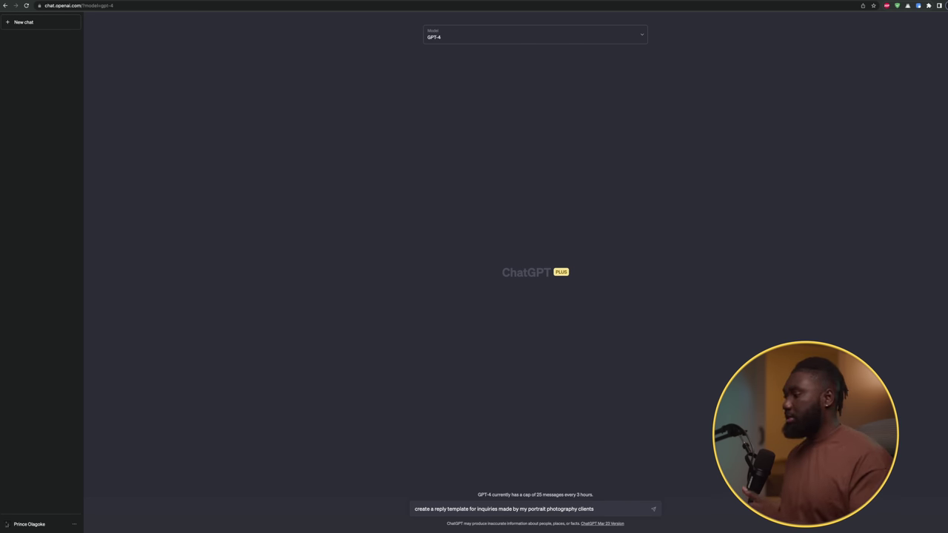
pyautogui.press('Return')
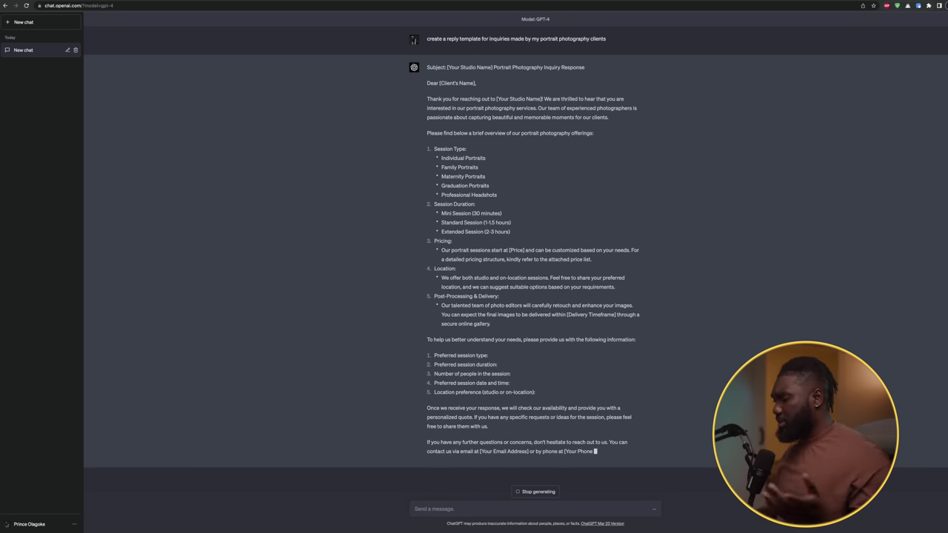
# Step: Draft a client reply thanking them for reaching out, saying that day is booked, and asking which other available date would fit best
pyautogui.write('create a rep')
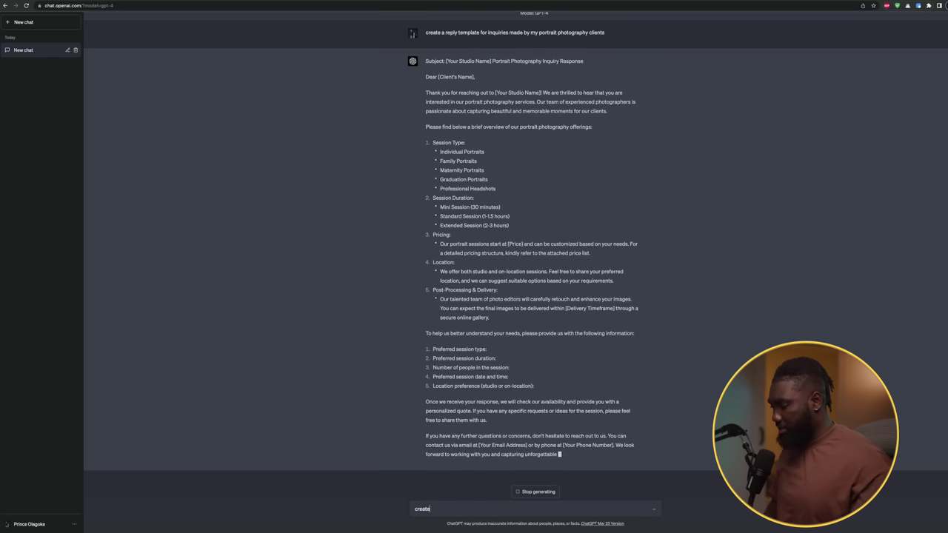
pyautogui.write('ly')
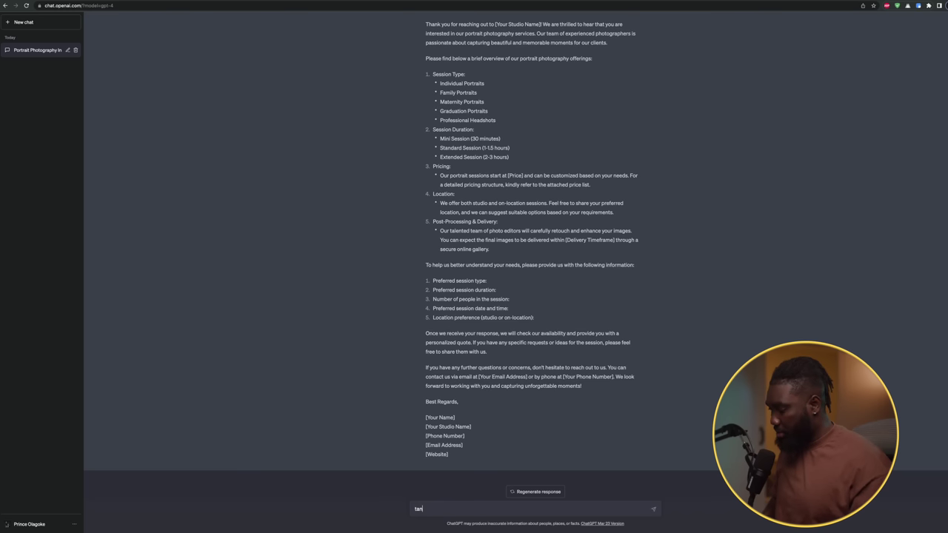
pyautogui.write('nk')
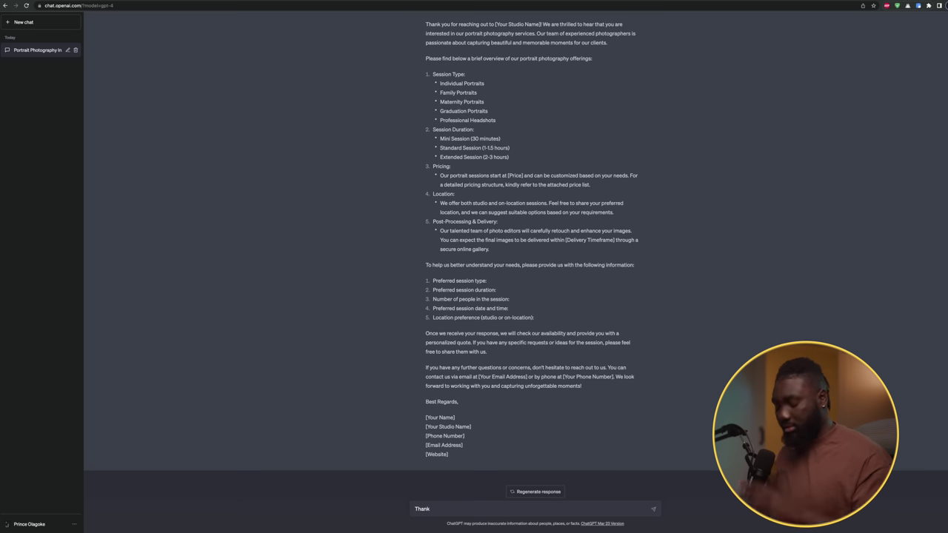
pyautogui.write(' you for reaching out to us. u')
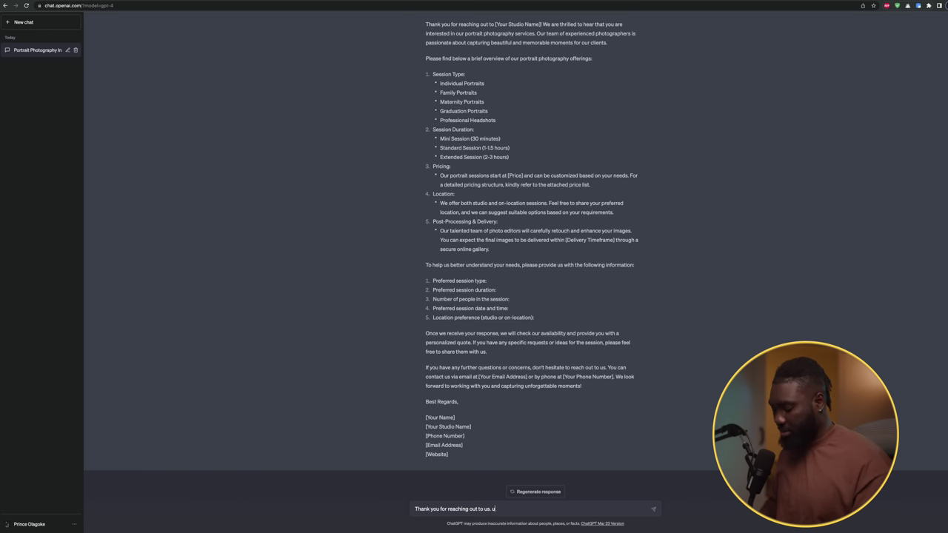
pyautogui.write('nfortunately we aee bo')
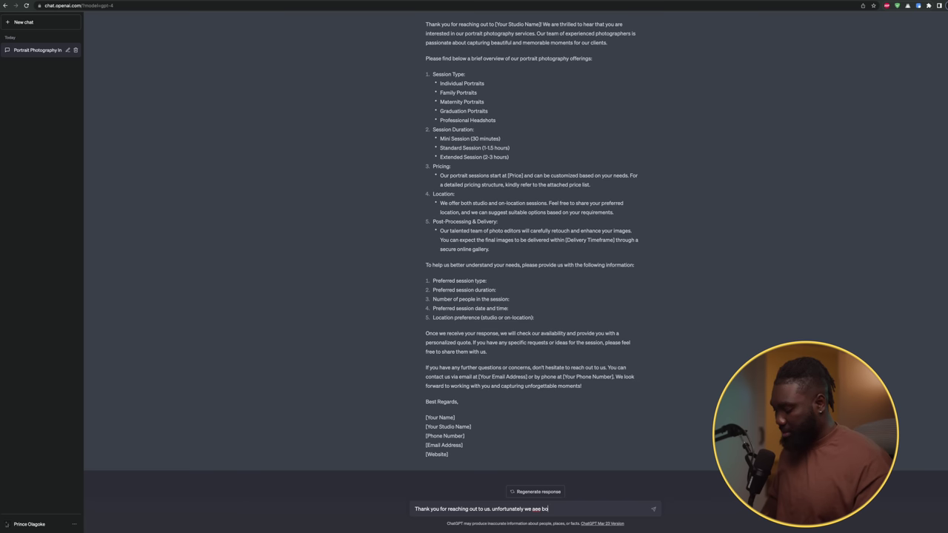
pyautogui.write('oked for that day')
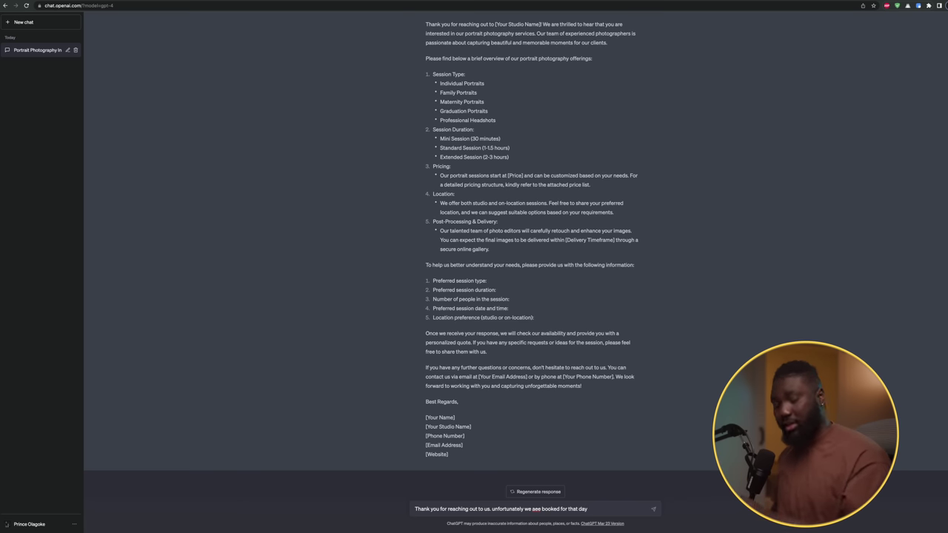
pyautogui.write('. Please look at other')
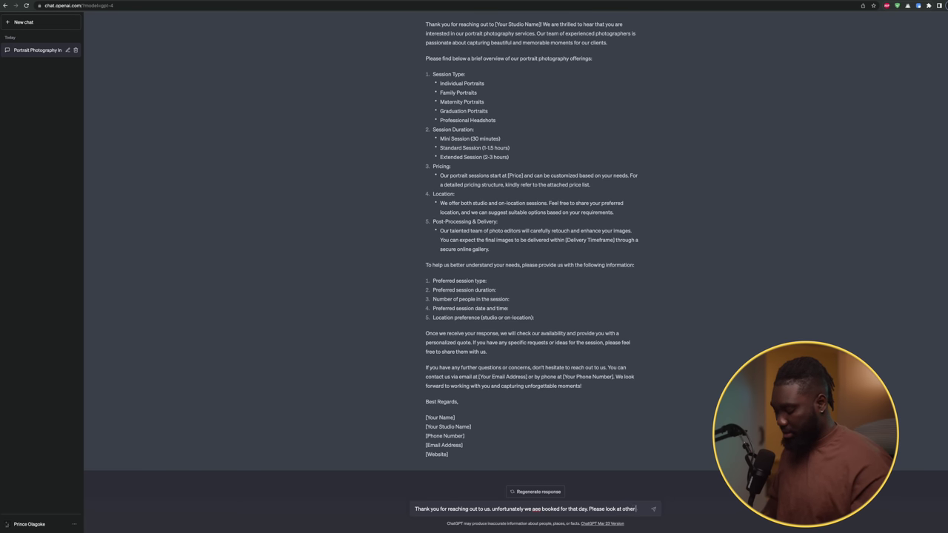
pyautogui.write(' available')
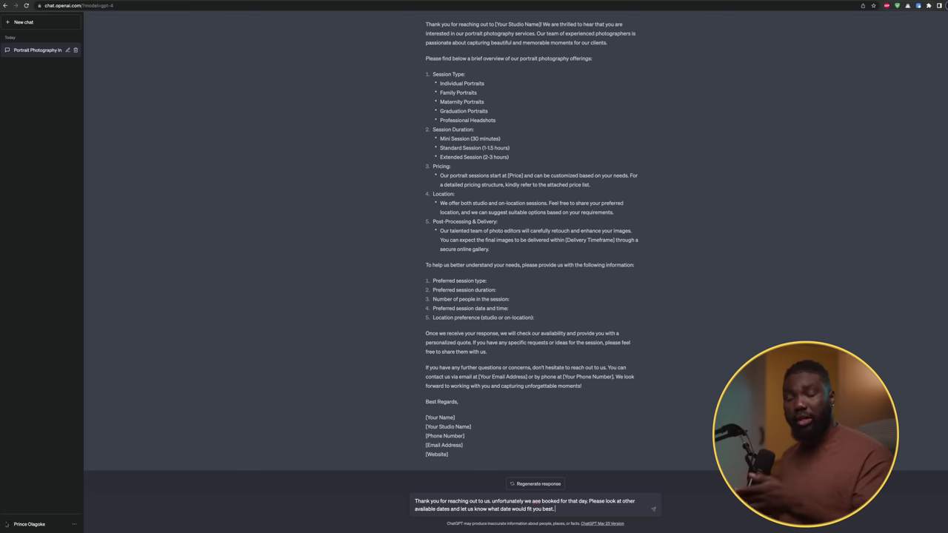
# Step: Add the instruction "rewrite this and make it very professional" on a new line below the drafted reply and send the message
pyautogui.hotkey('shift', 'Return')
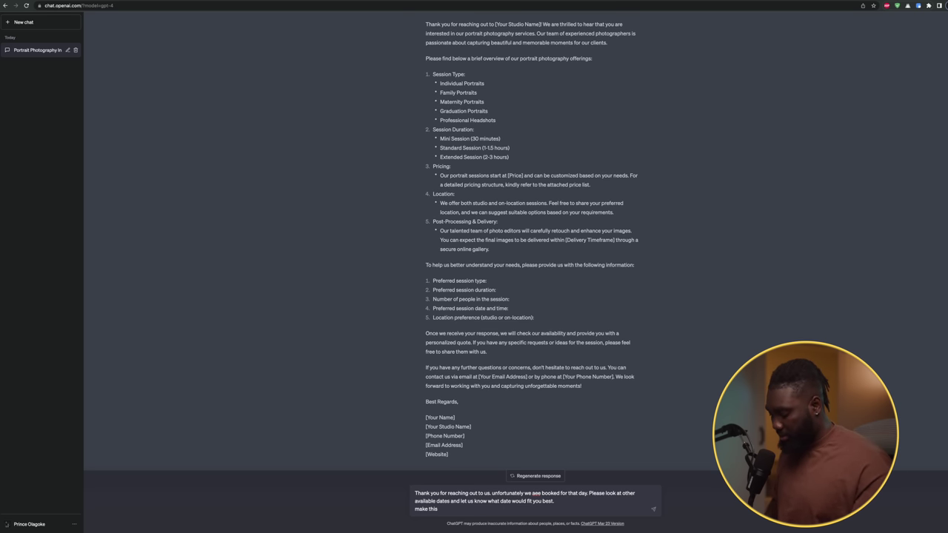
pyautogui.press('BackSpace')
pyautogui.press('BackSpace')
pyautogui.press('BackSpace')
pyautogui.press('BackSpace')
pyautogui.press('BackSpace')
pyautogui.press('BackSpace')
pyautogui.press('BackSpace')
pyautogui.press('BackSpace')
pyautogui.press('BackSpace')
pyautogui.press('BackSpace')
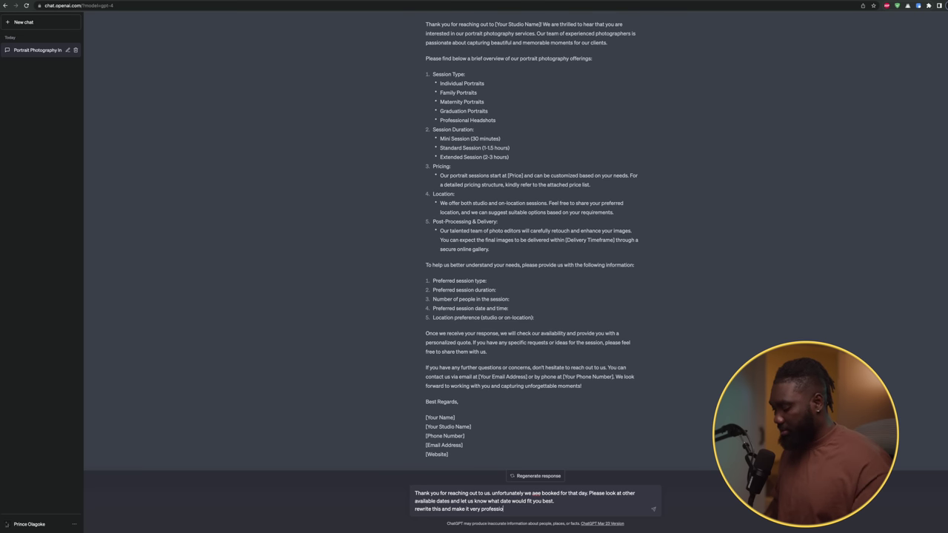
pyautogui.press('Return')
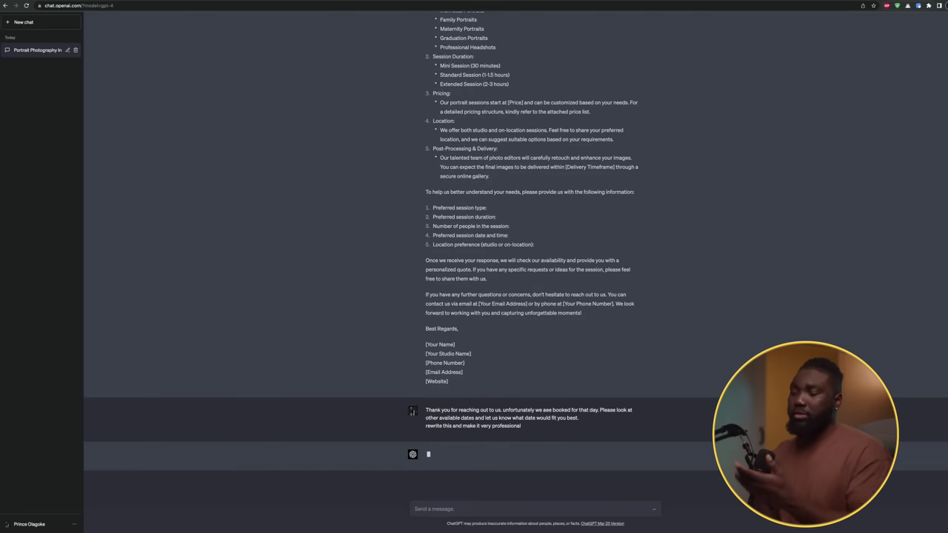
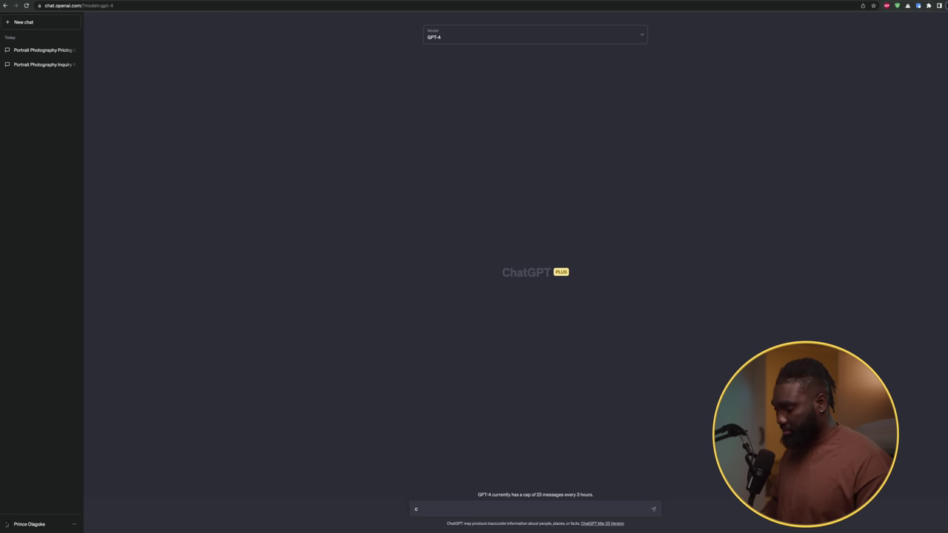
# Step: Request "create a model release contract template for a portrait photography session", with the follow-up "make this shorter but with the same detail"
pyautogui.write('e a')
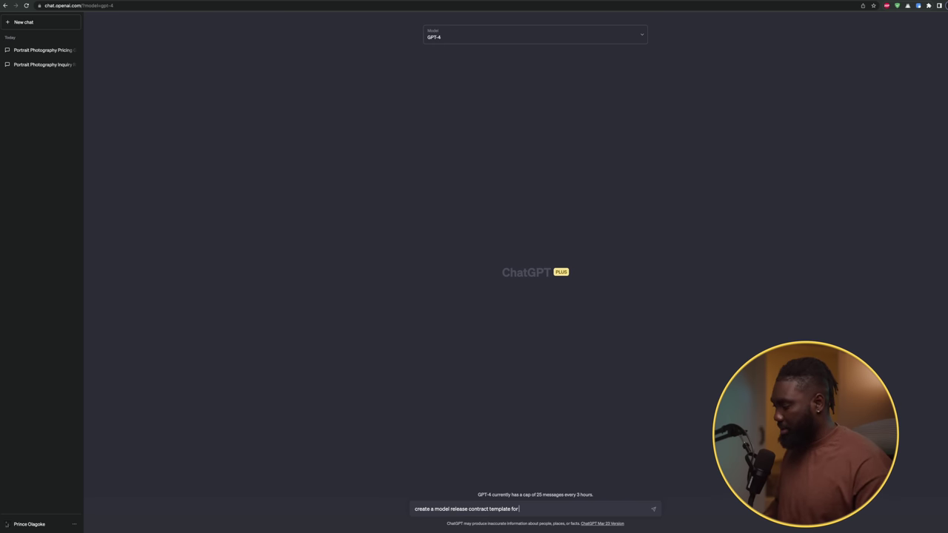
pyautogui.write('rtrait')
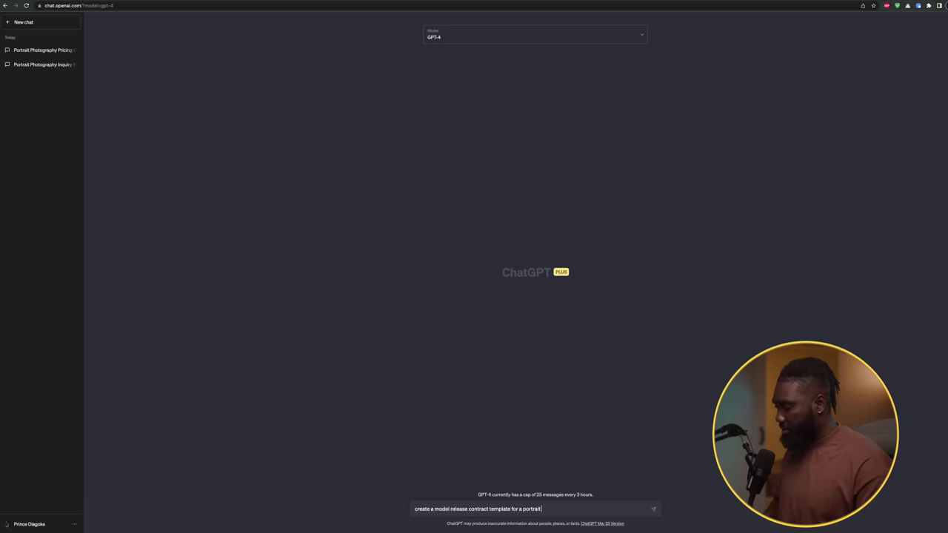
pyautogui.write(' photography session')
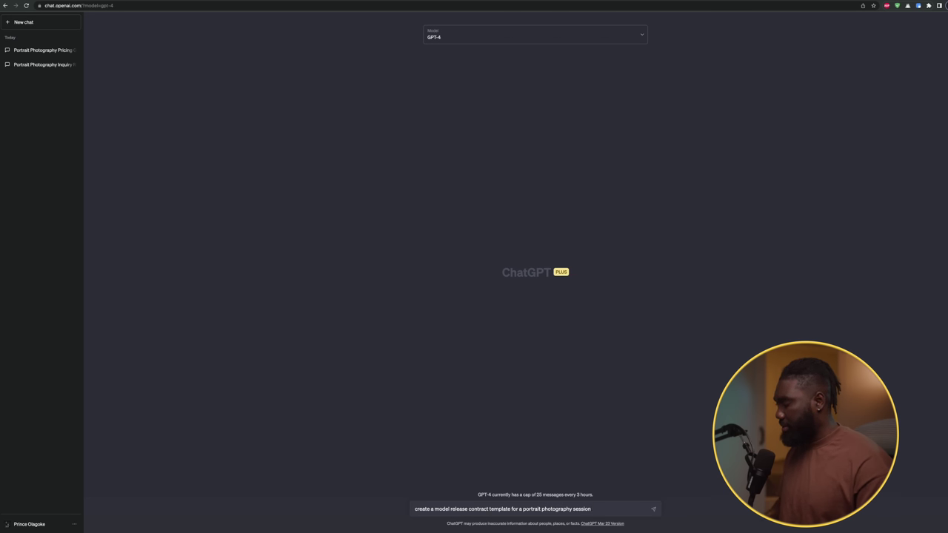
pyautogui.press('Return')
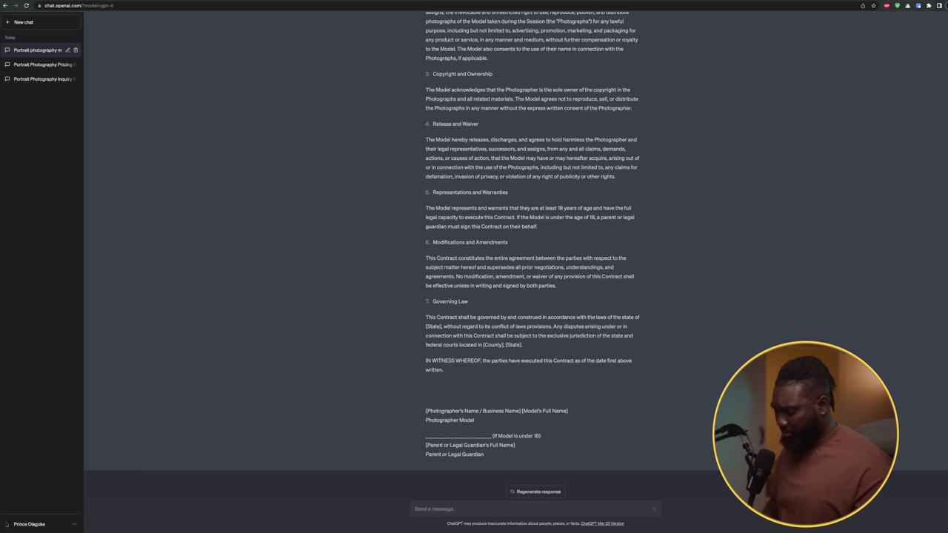
pyautogui.write('ma')
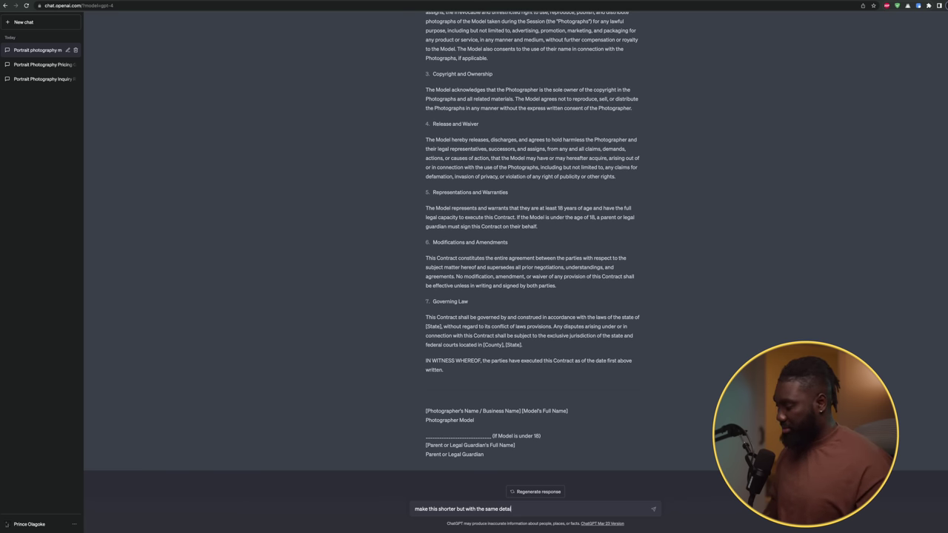
pyautogui.press('Return')
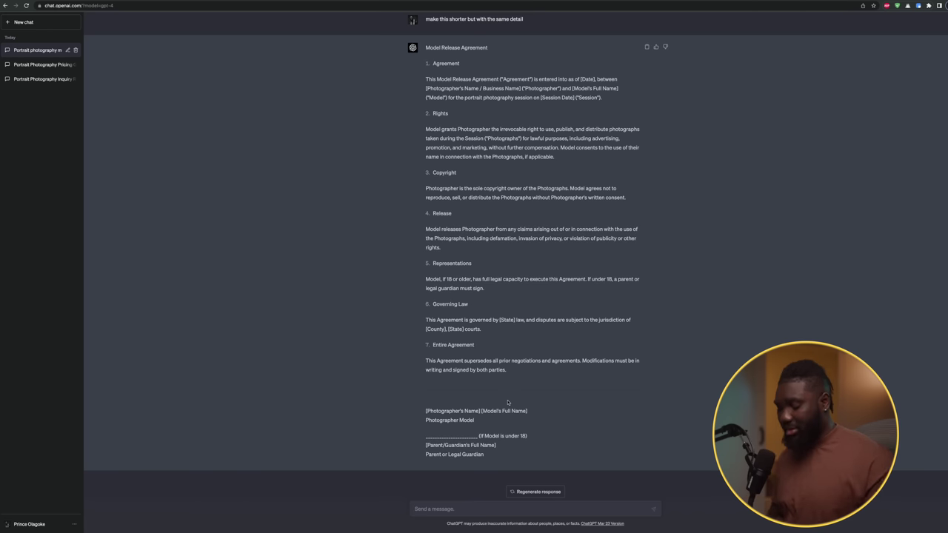
# Step: Send the prompt "create a wedding photography contract and make it short" in the same chat
pyautogui.write('c')
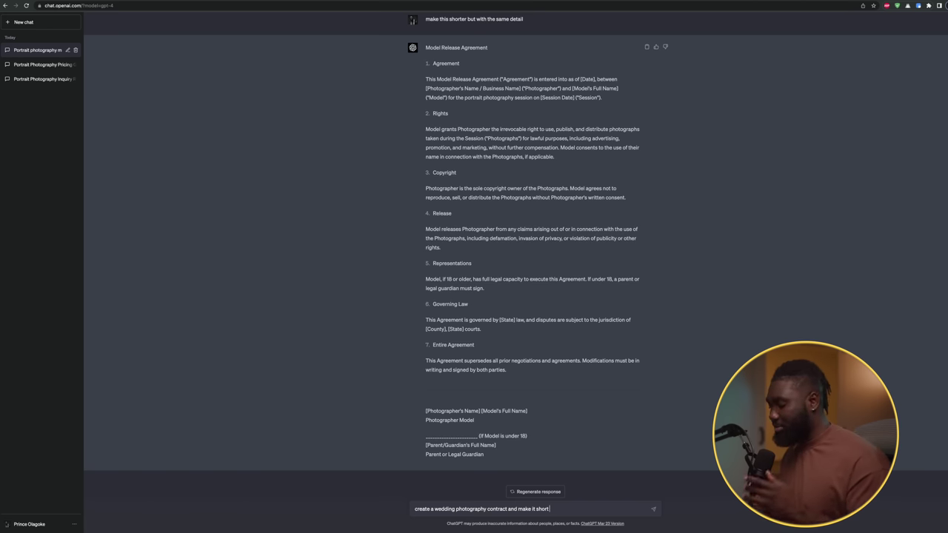
pyautogui.press('Return')
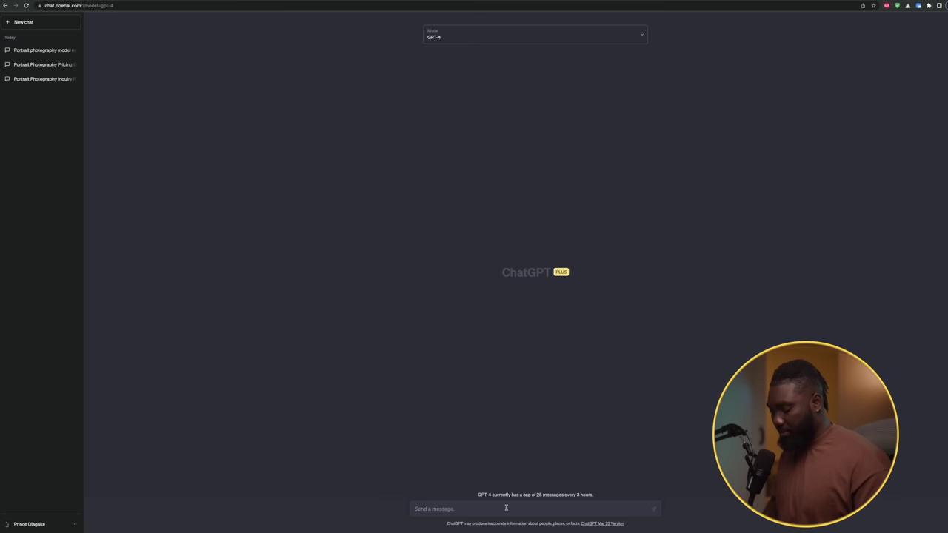
# Step: Begin a prompt in the new chat with the words "create a"
pyautogui.write('create a ca')
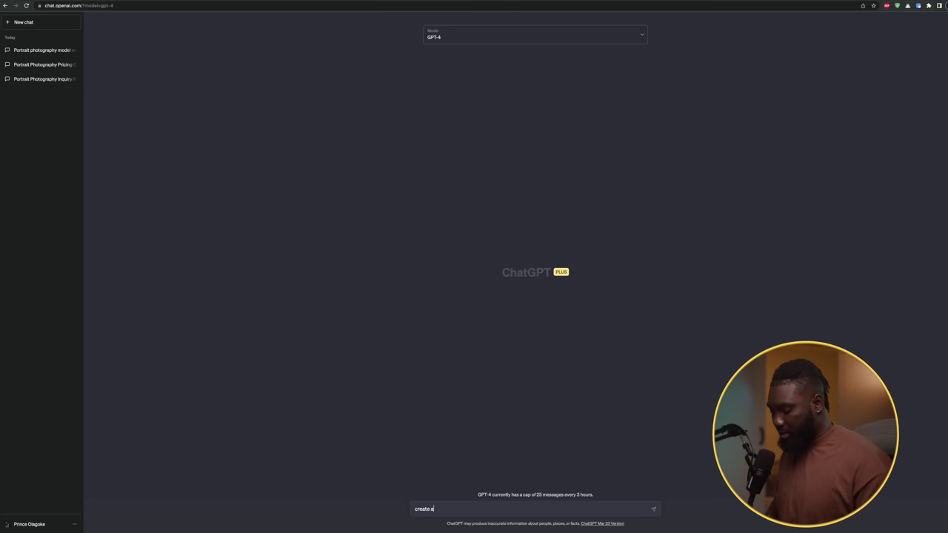